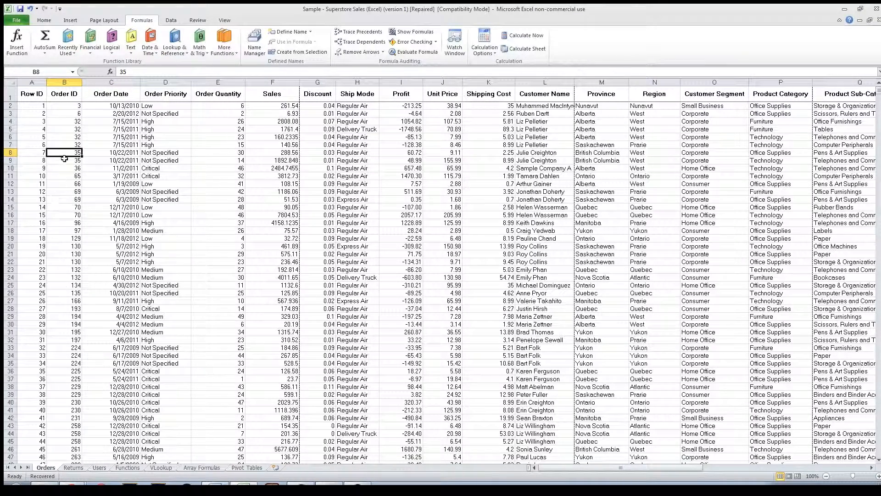
Delete the Order ID column from the Orders sheet
{"action": "left_click", "coordinate": [64, 83]}
{"action": "right_click", "coordinate": [63, 98]}
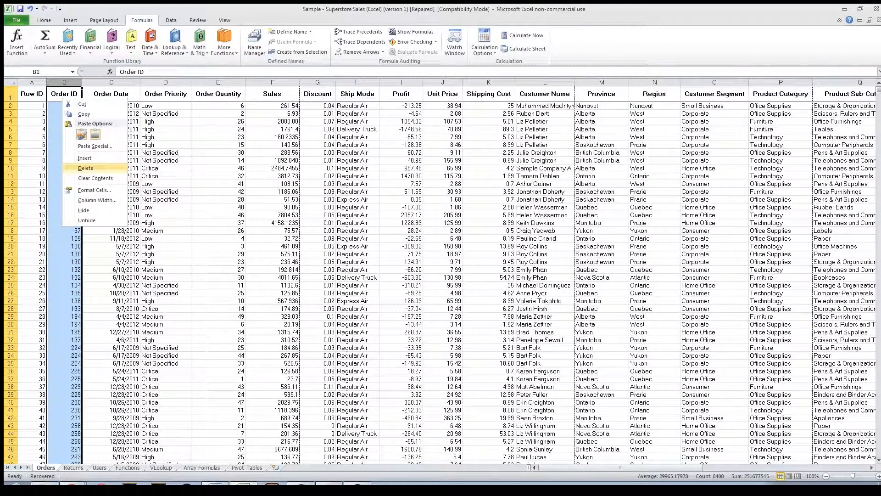
{"action": "left_click", "coordinate": [93, 166]}
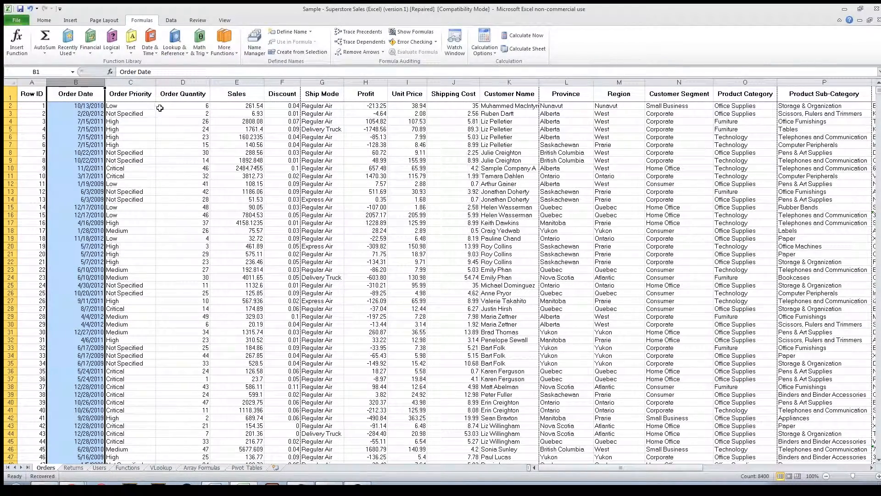
{"action": "left_click", "coordinate": [80, 110]}
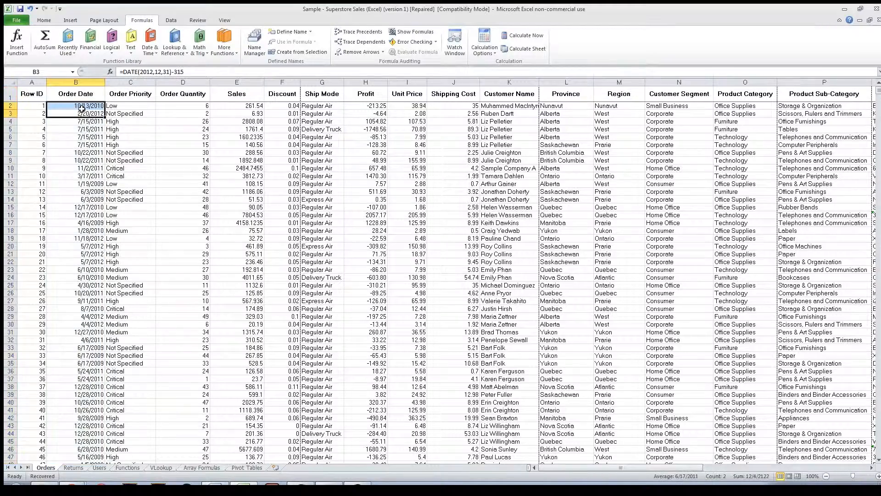
Insert an entire blank column before the Order Date column
{"action": "left_click", "coordinate": [60, 98]}
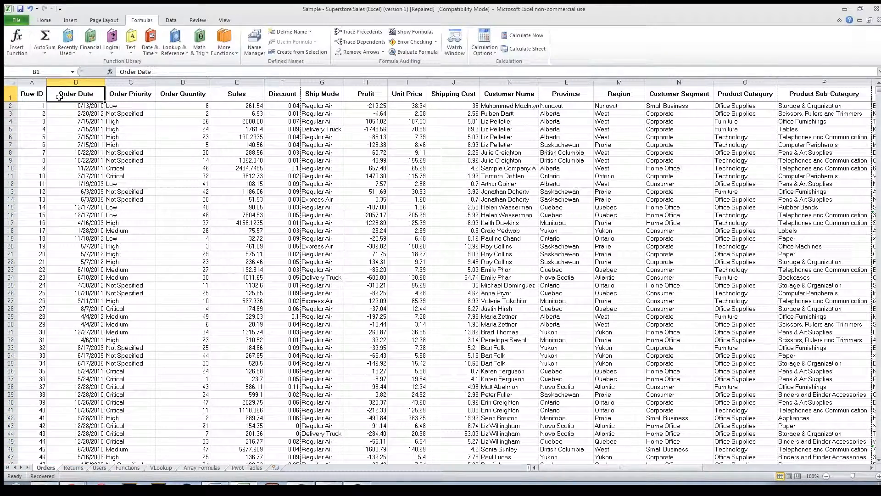
{"action": "right_click", "coordinate": [60, 99]}
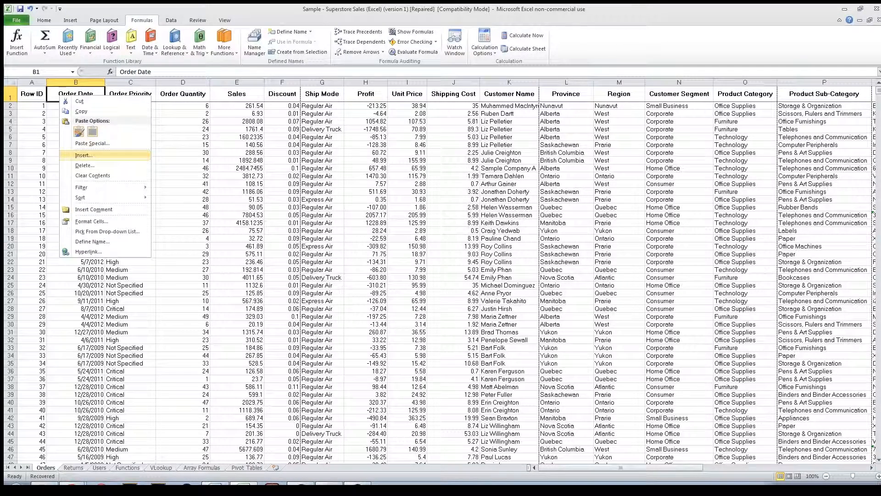
{"action": "left_click", "coordinate": [84, 155]}
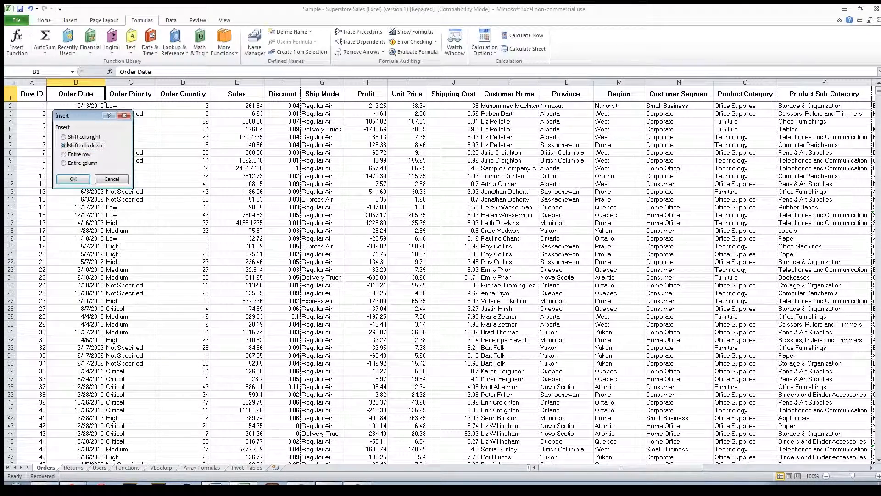
{"action": "left_click", "coordinate": [81, 163]}
{"action": "key", "text": "r"}
{"action": "key", "text": "c"}
{"action": "left_click", "coordinate": [73, 179]}
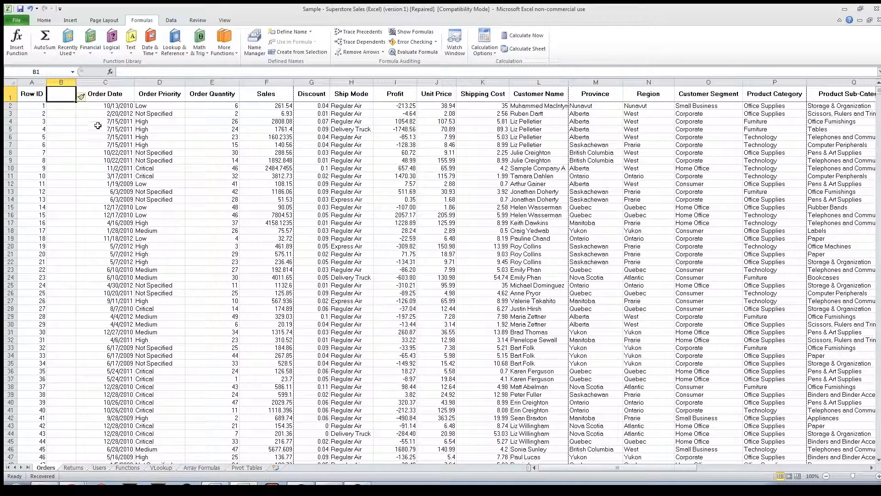
Delete the entire blank column between Row ID and Order Date
{"action": "right_click", "coordinate": [67, 100]}
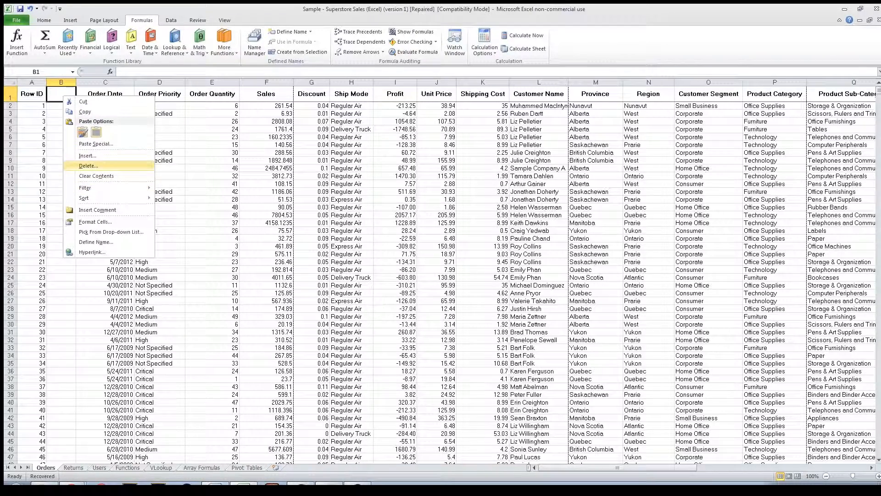
{"action": "left_click", "coordinate": [88, 166]}
{"action": "left_click", "coordinate": [83, 173]}
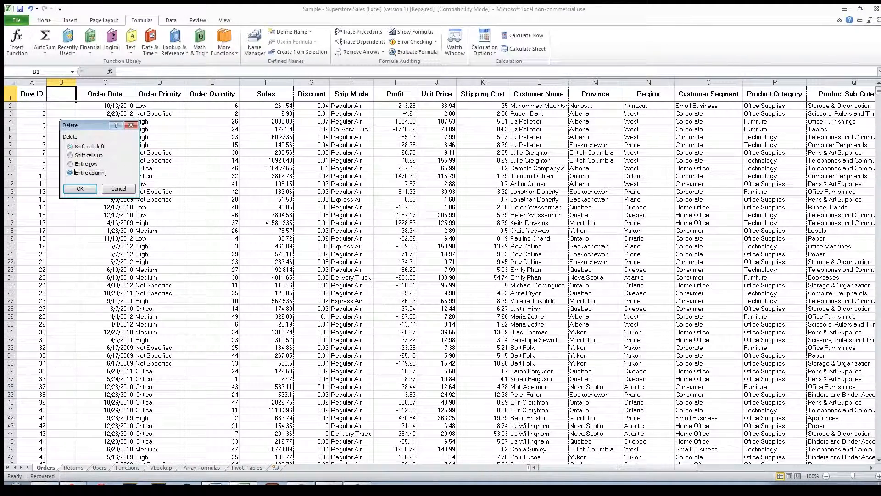
{"action": "left_click", "coordinate": [87, 188]}
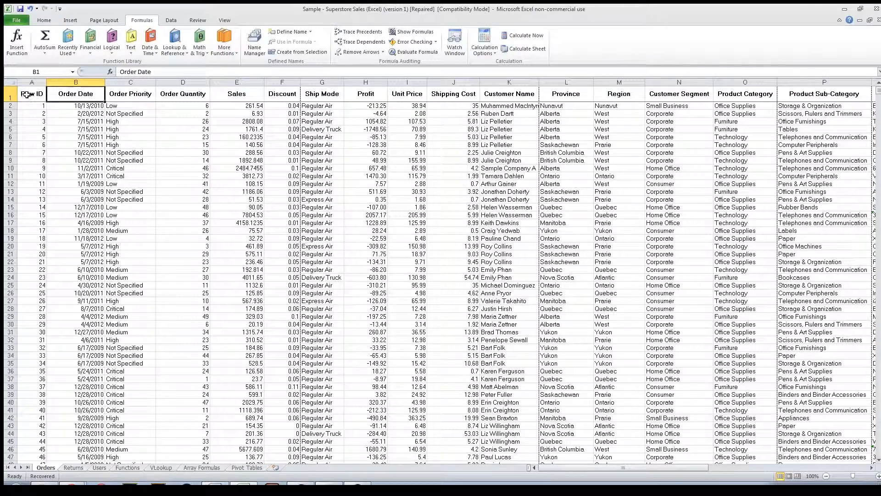
Rename the Row ID header in cell A1 as Order ID
{"action": "left_click", "coordinate": [27, 95]}
{"action": "type", "text": "O"}
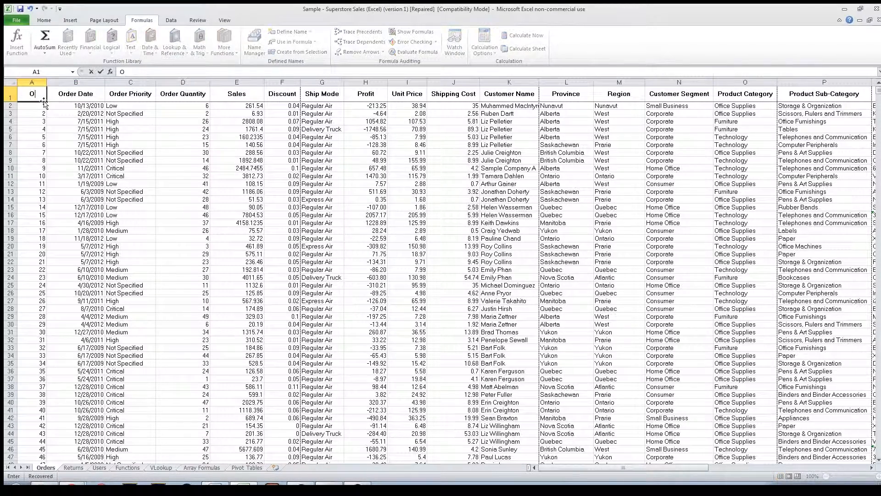
{"action": "type", "text": "rder ID"}
{"action": "key", "text": "Return"}
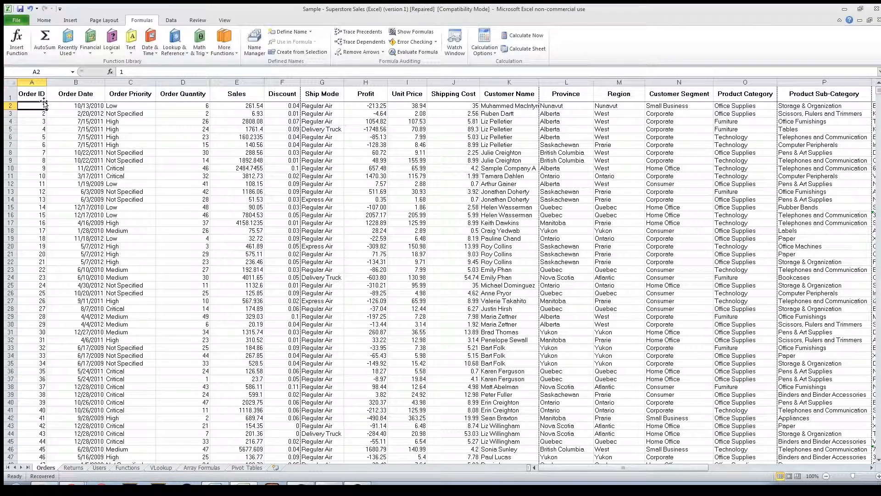
Enter the lookup number 3967 in cell E13 of the VLookup sheet
{"action": "left_click", "coordinate": [160, 467]}
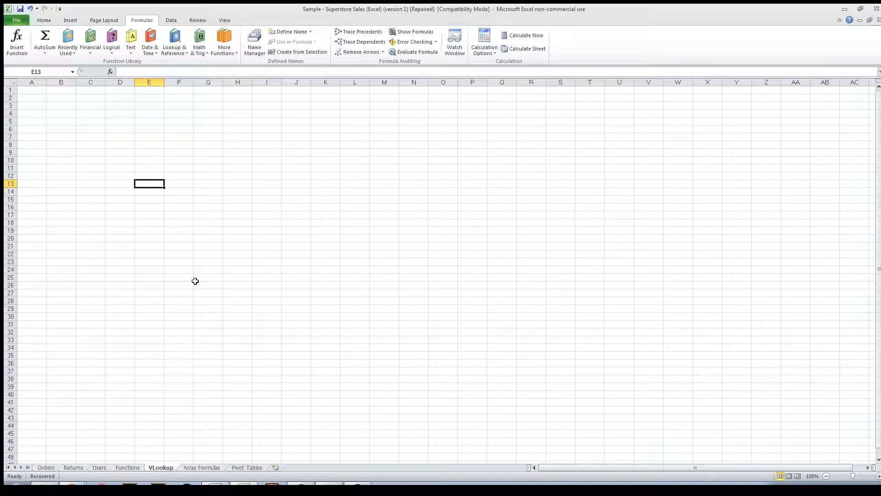
{"action": "type", "text": "3967"}
{"action": "key", "text": "Tab"}
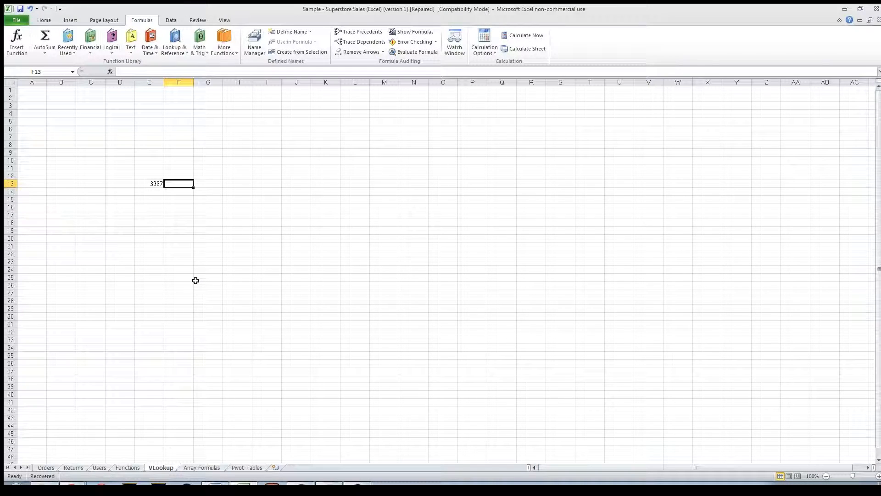
Search the function list for vlookup and insert the VLOOKUP function in cell F13
{"action": "left_click", "coordinate": [44, 20]}
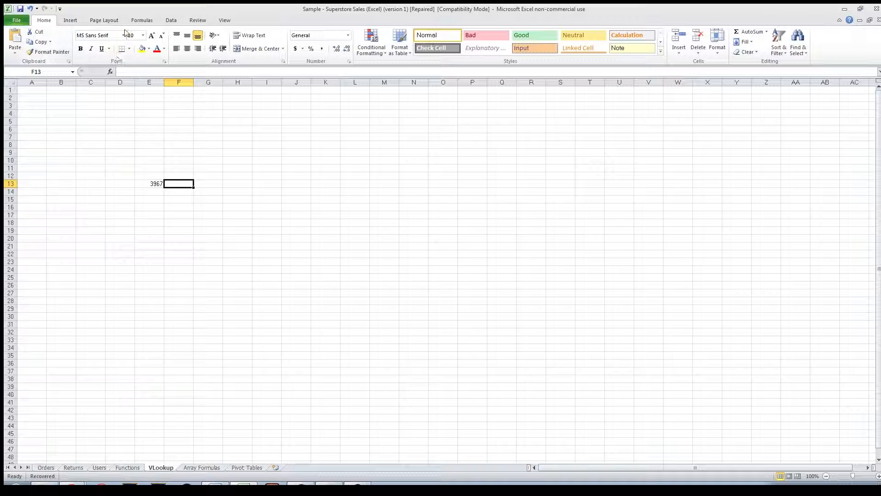
{"action": "left_click", "coordinate": [140, 21]}
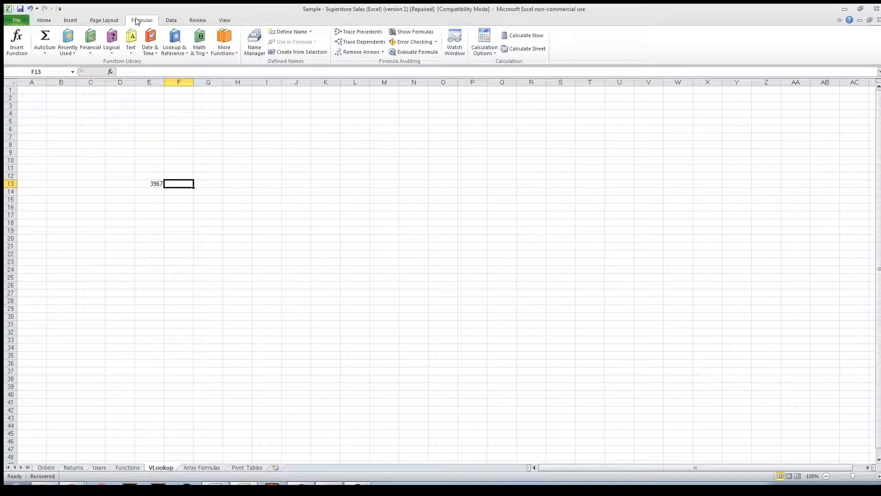
{"action": "left_click", "coordinate": [18, 48]}
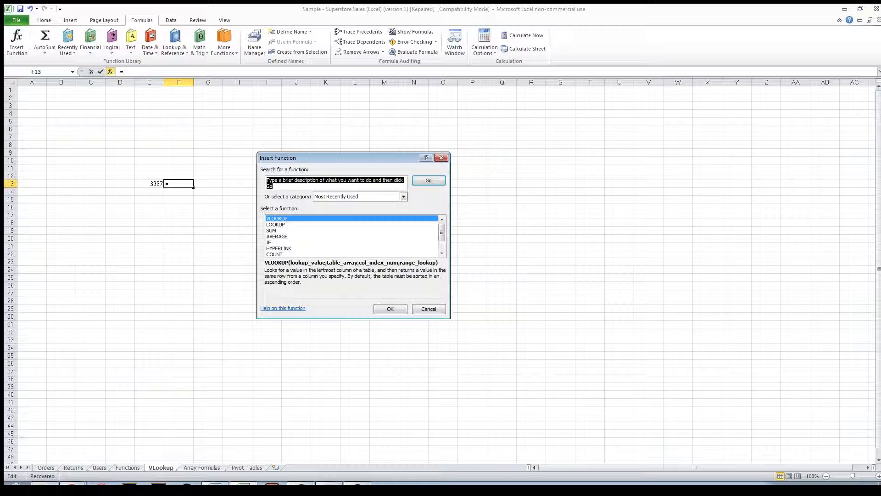
{"action": "type", "text": "vlookup"}
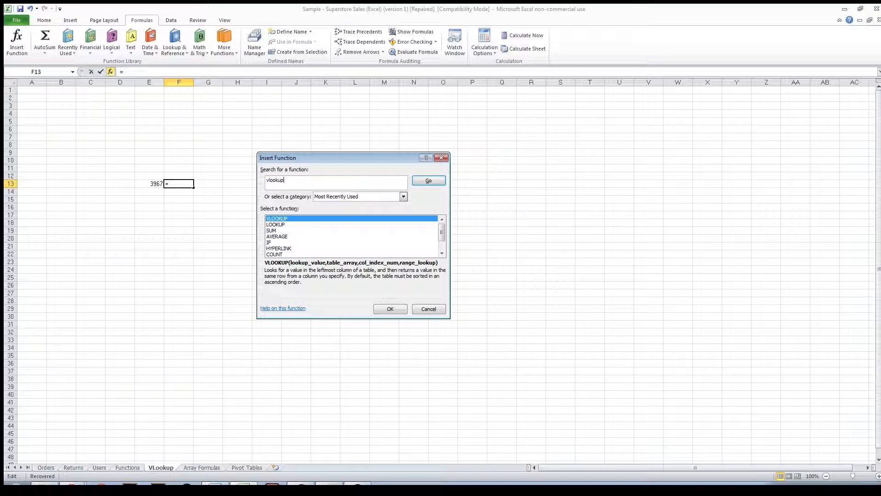
{"action": "key", "text": "Return"}
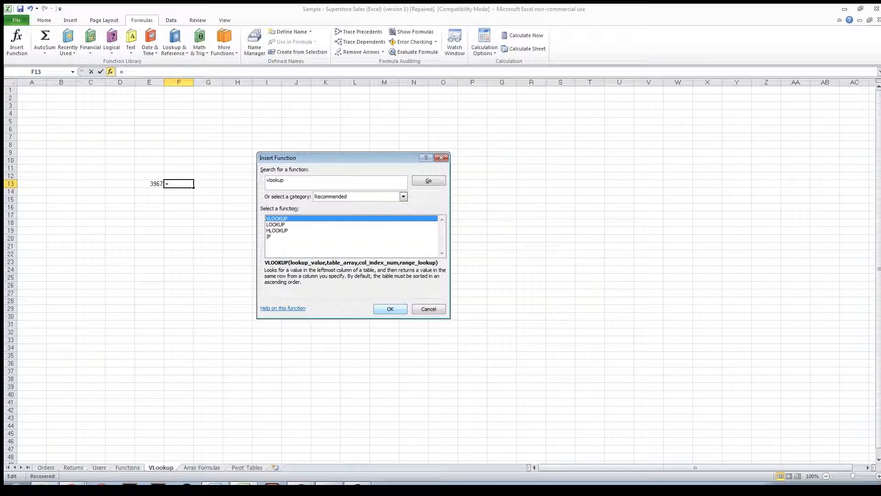
{"action": "key", "text": "Return"}
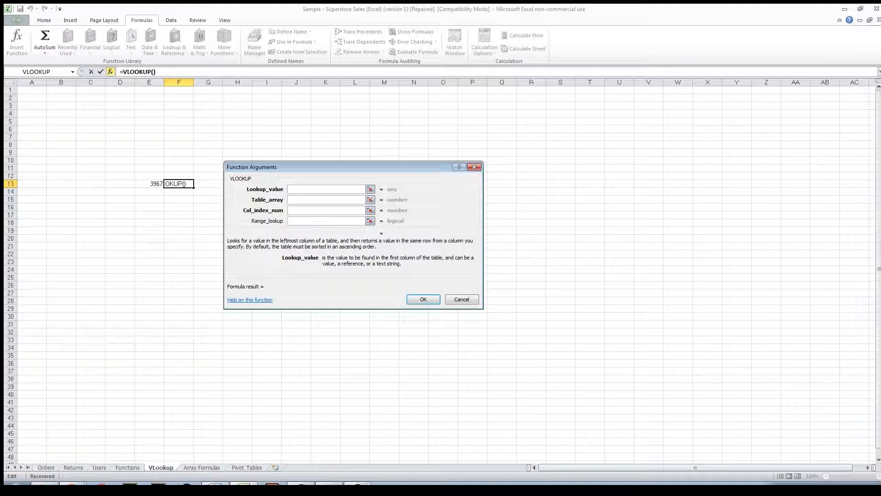
Set the lookup value to E13 and the table array to the Orders data range A2:T8400
{"action": "left_click", "coordinate": [149, 183]}
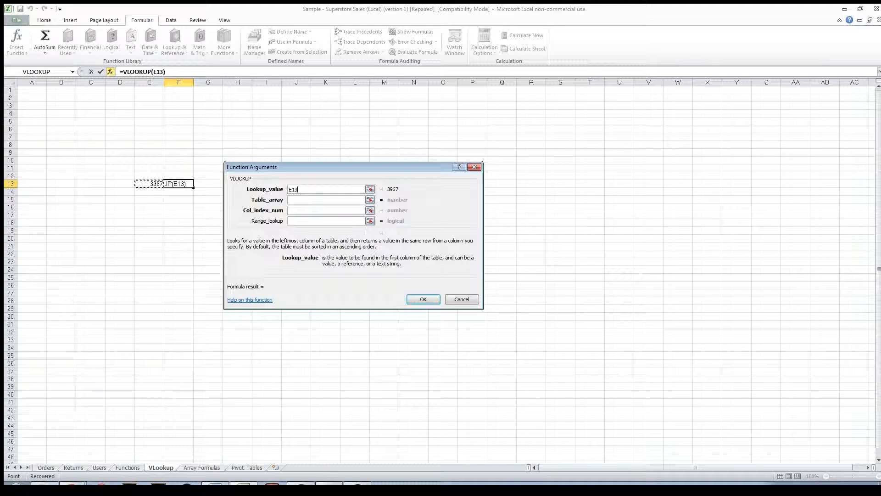
{"action": "key", "text": "Tab"}
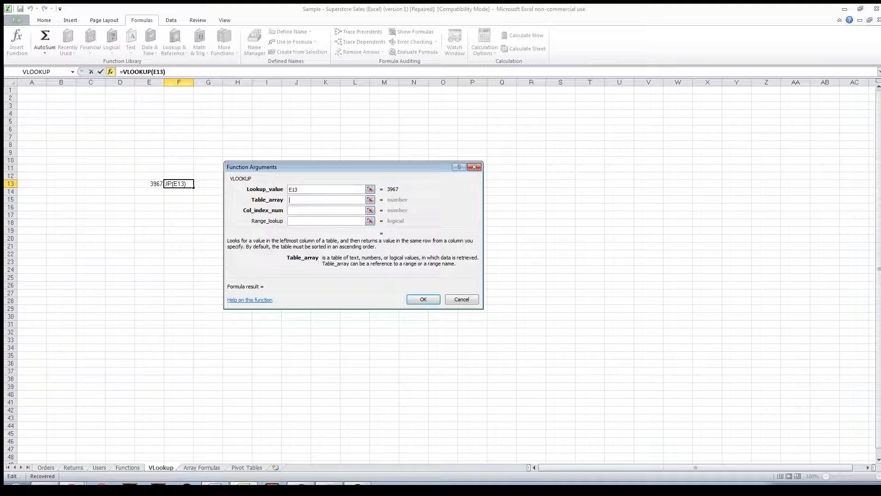
{"action": "left_click", "coordinate": [46, 467]}
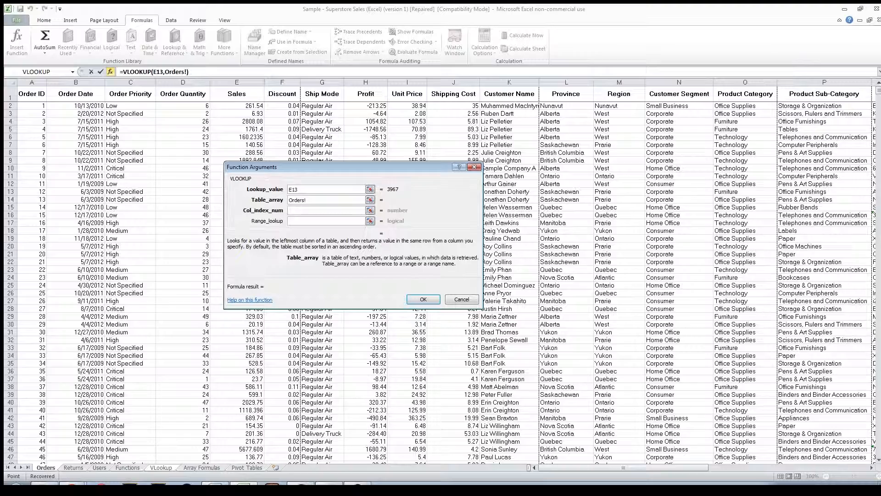
{"action": "left_click", "coordinate": [32, 105]}
{"action": "key", "text": "ctrl+shift+Right"}
{"action": "key", "text": "ctrl+shift+Down"}
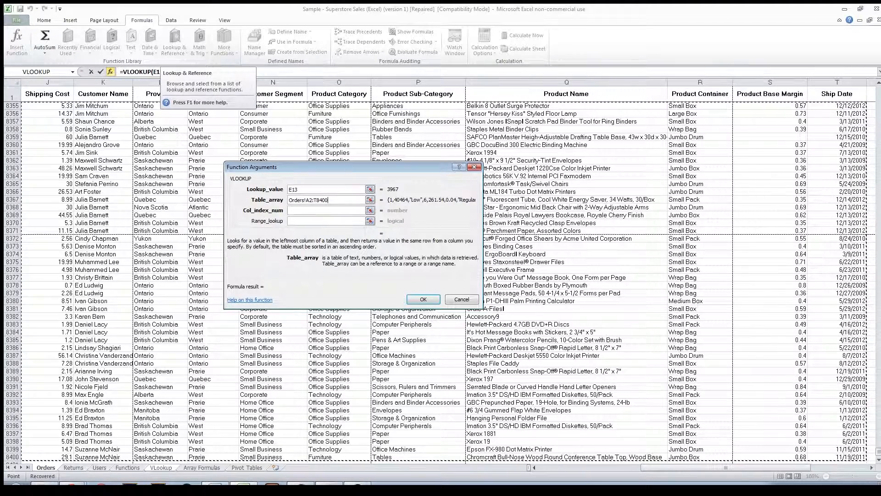
{"action": "key", "text": "Tab"}
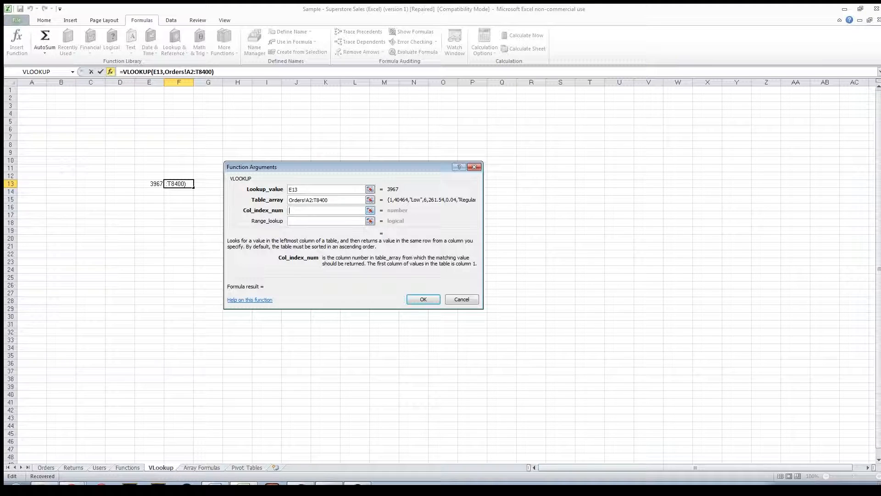
Check the column order on the Orders sheet and set the column index number to 17 for Product Name
{"action": "left_click", "coordinate": [46, 467]}
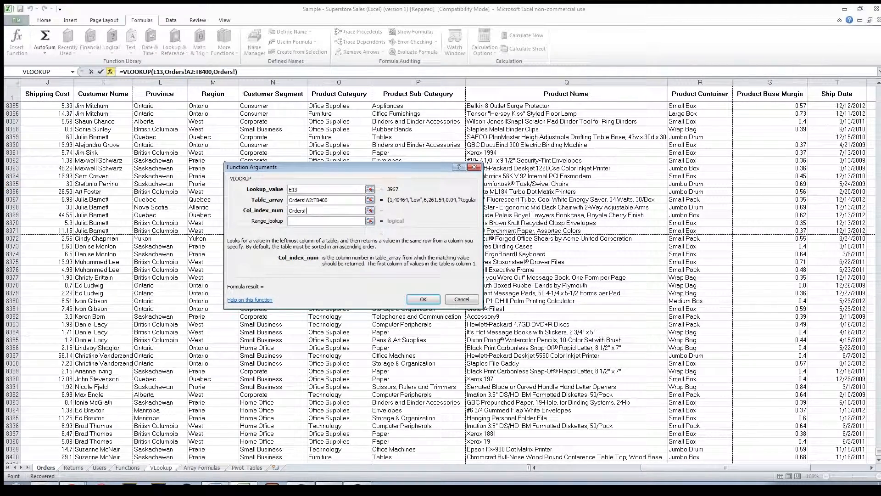
{"action": "left_click", "coordinate": [160, 467]}
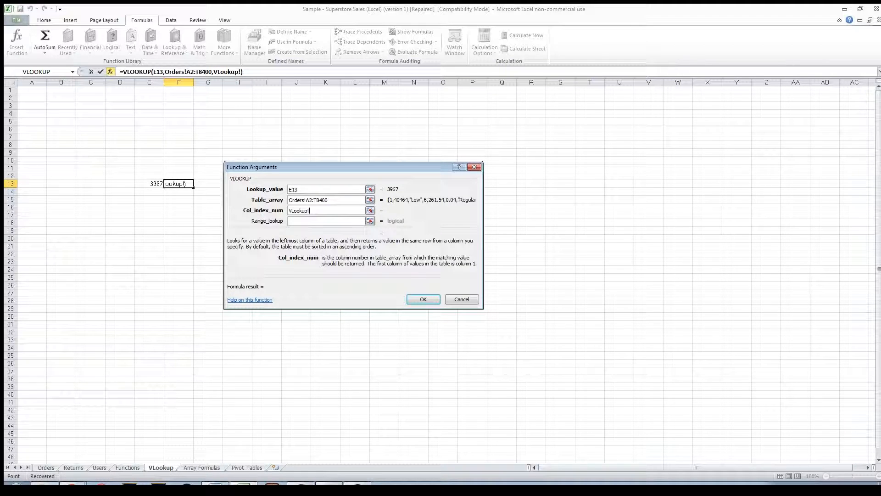
{"action": "left_click", "coordinate": [46, 467]}
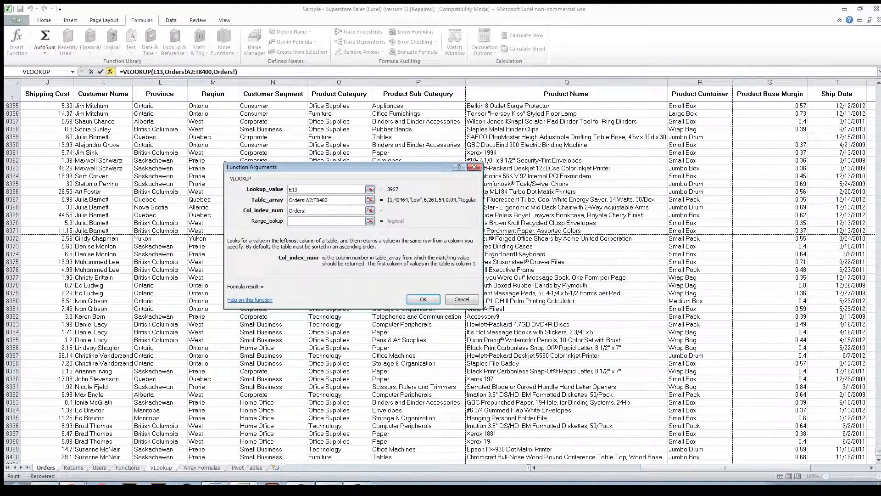
{"action": "left_click_drag", "start_coordinate": [718, 468], "coordinate": [614, 468]}
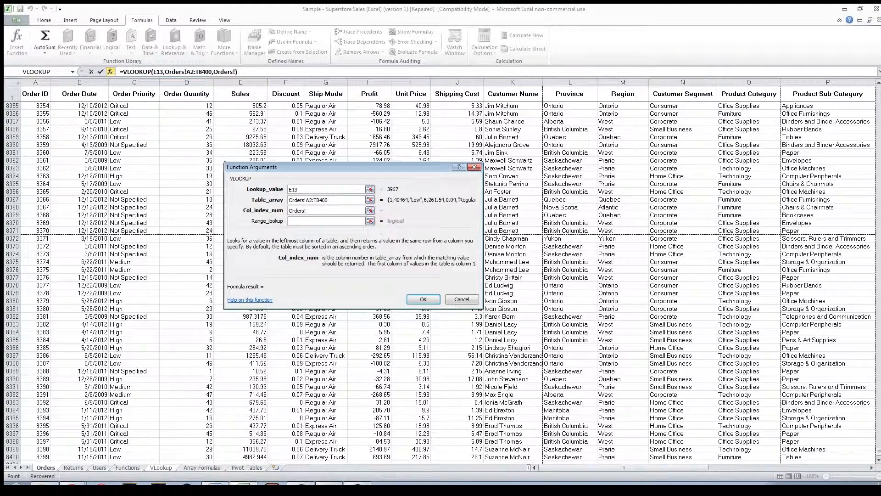
{"action": "left_click_drag", "start_coordinate": [583, 467], "coordinate": [651, 467]}
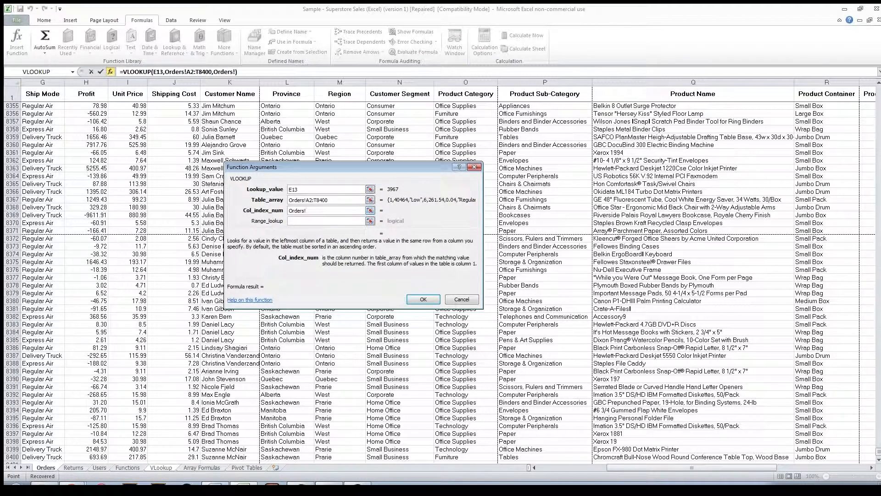
{"action": "type", "text": "17"}
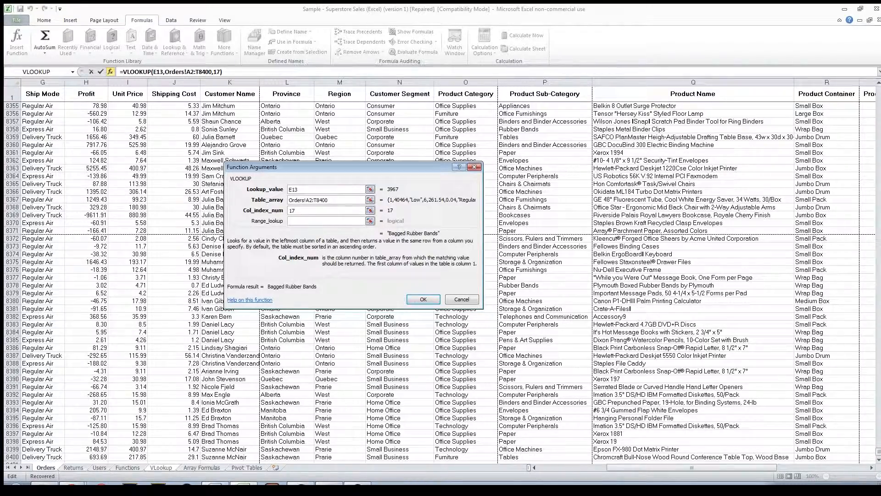
{"action": "scroll", "coordinate": [551, 275], "scroll_direction": "down", "scroll_amount": 12}
{"action": "scroll", "coordinate": [551, 276], "scroll_direction": "up", "scroll_amount": 20}
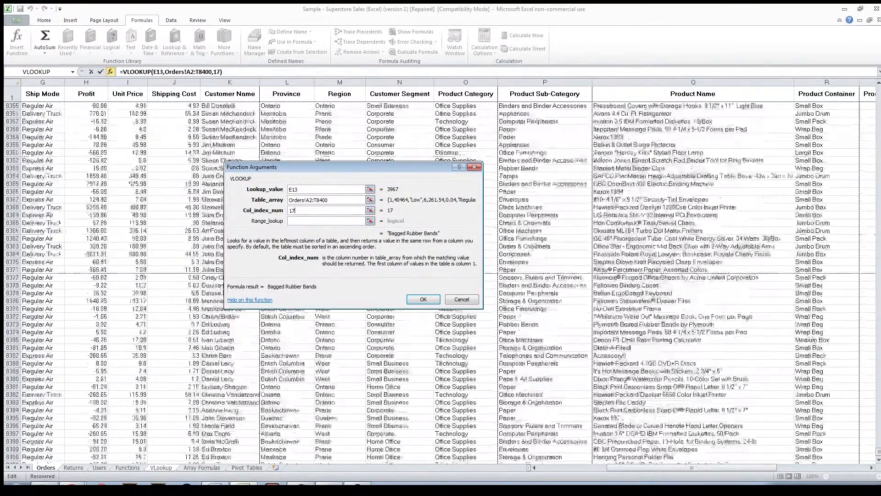
{"action": "scroll", "coordinate": [551, 275], "scroll_direction": "up", "scroll_amount": 7}
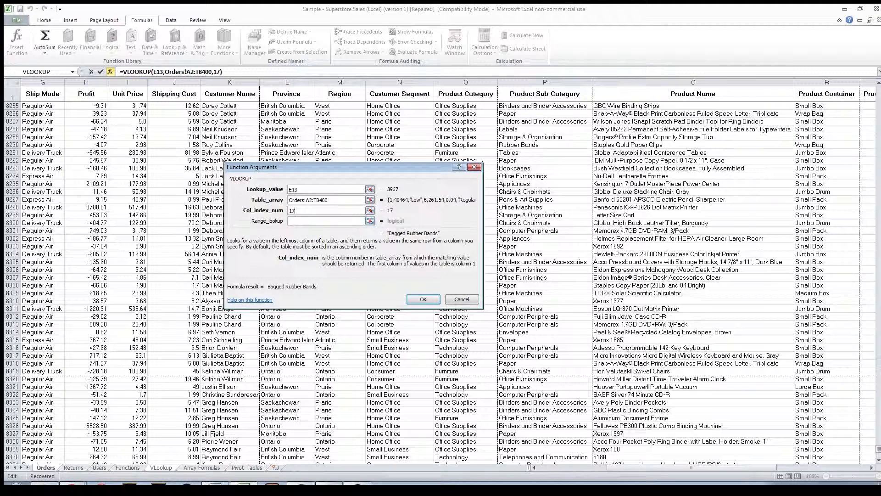
Try TRUE as the range lookup argument of the VLOOKUP function
{"action": "left_click", "coordinate": [289, 221]}
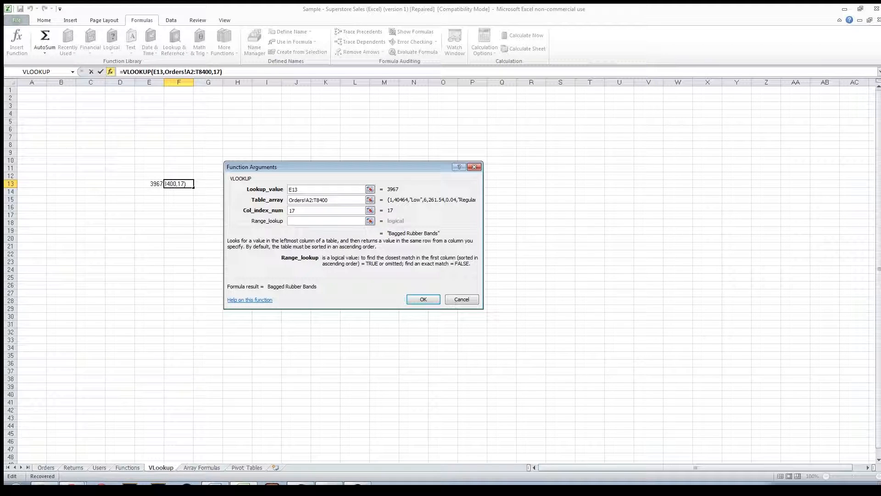
{"action": "type", "text": "true"}
{"action": "key", "text": "BackSpace"}
{"action": "key", "text": "BackSpace"}
{"action": "key", "text": "BackSpace"}
{"action": "key", "text": "BackSpace"}
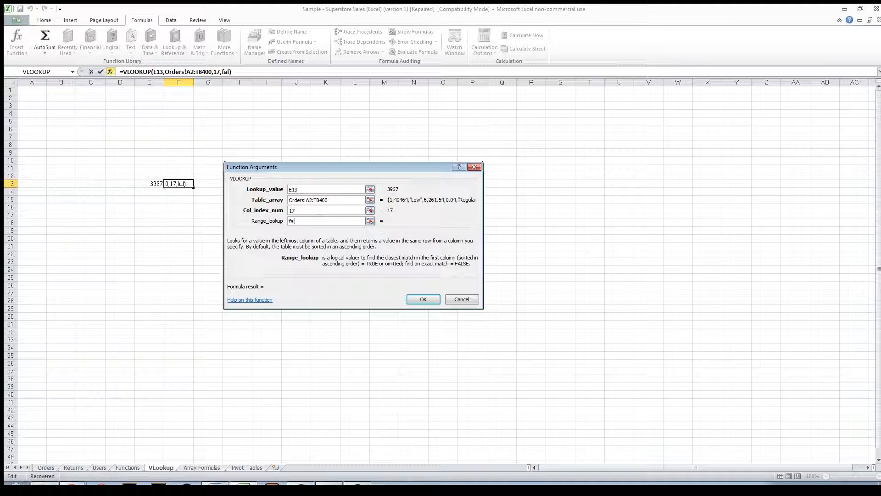
{"action": "type", "text": "true"}
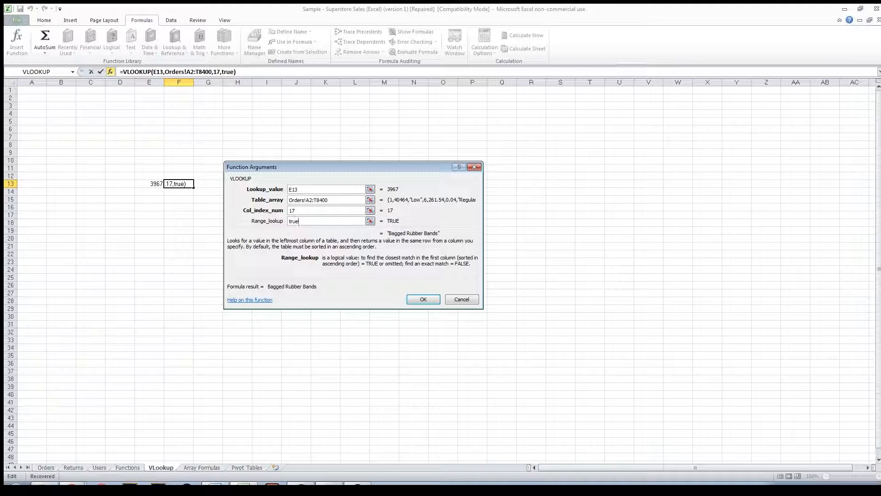
Set the range lookup argument to FALSE for an exact match and confirm the VLOOKUP formula in F13
{"action": "key", "text": "BackSpace"}
{"action": "key", "text": "BackSpace"}
{"action": "key", "text": "BackSpace"}
{"action": "key", "text": "BackSpace"}
{"action": "type", "text": "false"}
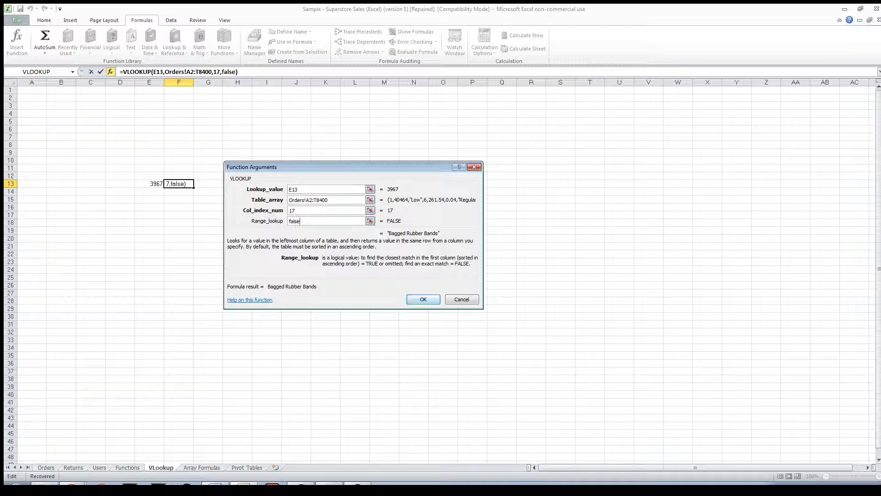
{"action": "left_click", "coordinate": [418, 299]}
{"action": "left_click", "coordinate": [174, 175]}
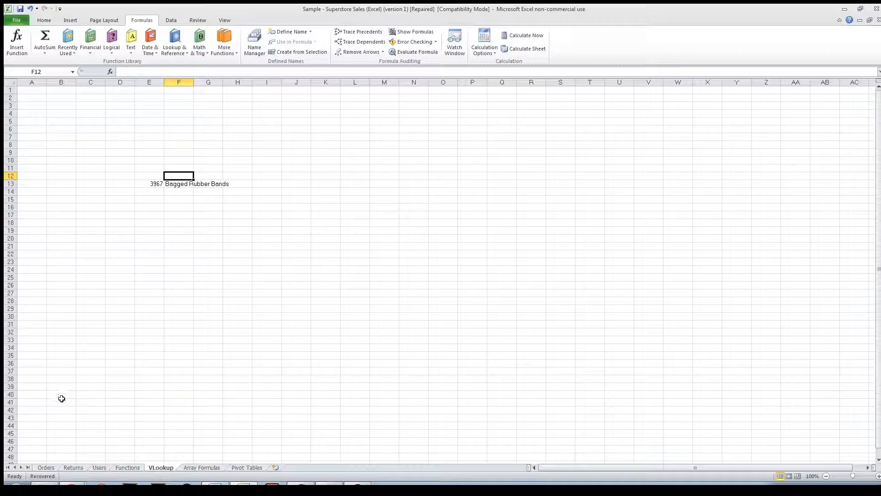
Search the Orders sheet for 3967 and go to the match in the Order ID column
{"action": "left_click", "coordinate": [46, 468]}
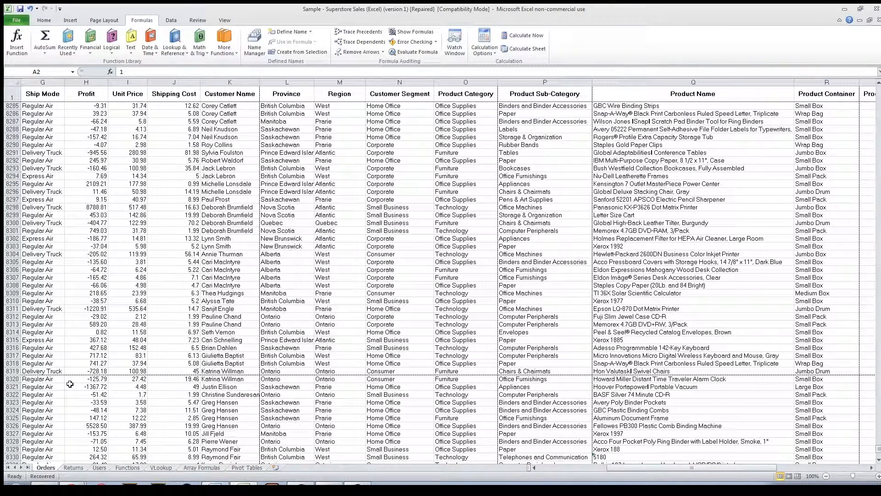
{"action": "key", "text": "ctrl+f"}
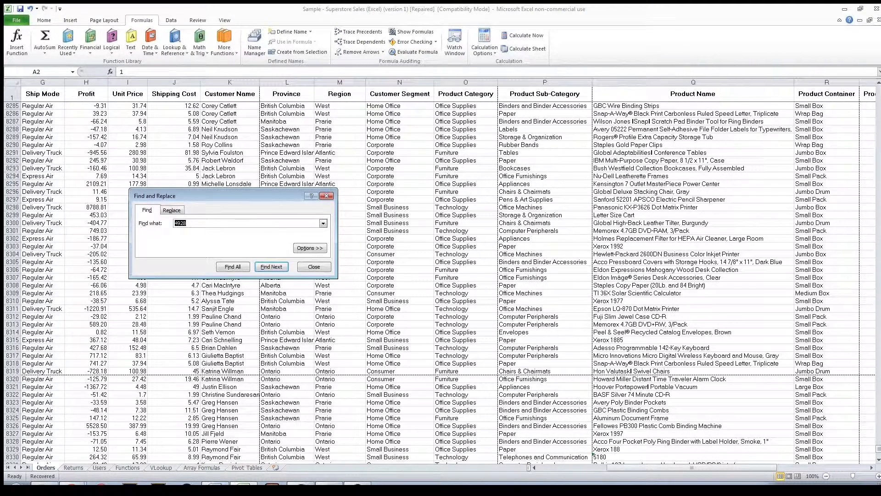
{"action": "type", "text": "3967"}
{"action": "key", "text": "Return"}
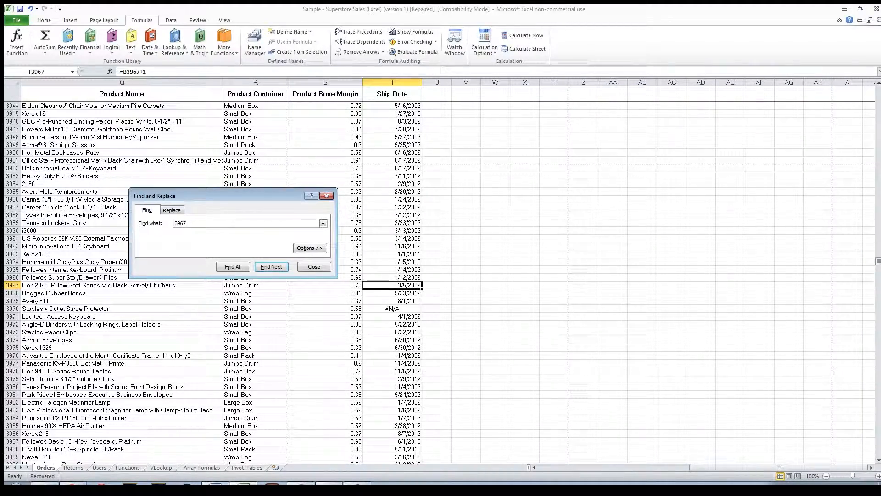
{"action": "key", "text": "Return"}
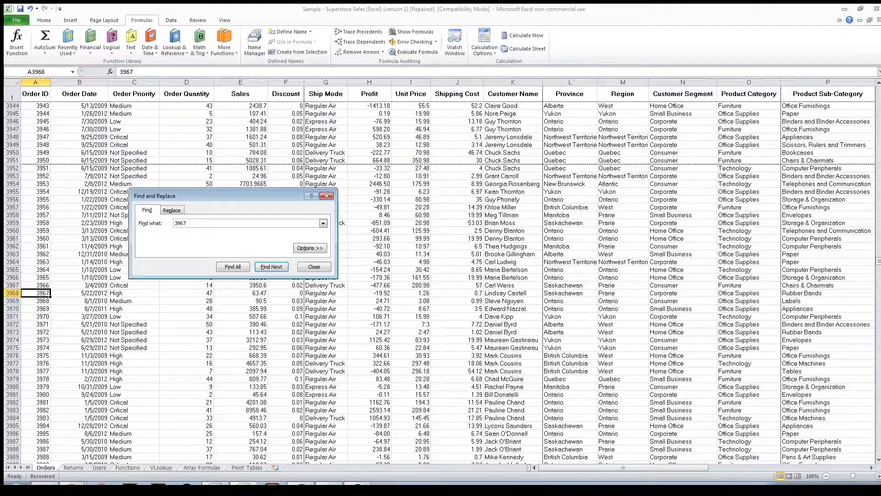
{"action": "key", "text": "Escape"}
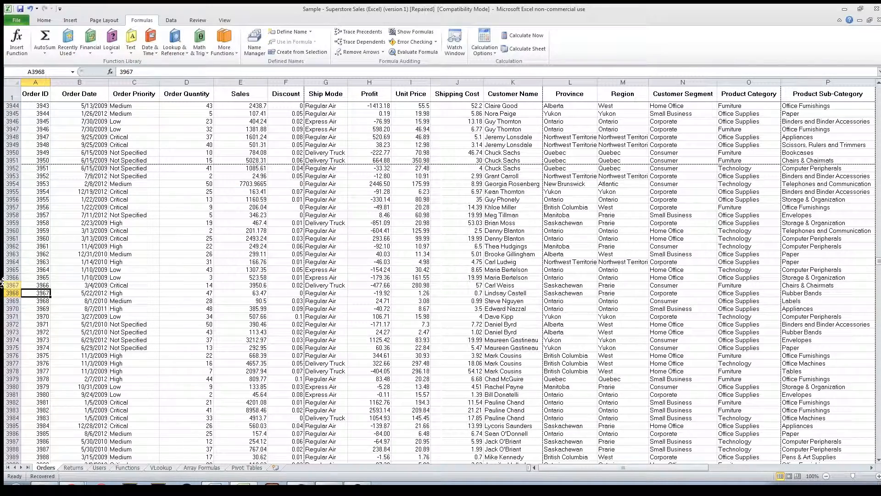
Select the row of order ID 3967 on the Orders sheet and check its product name against the lookup result
{"action": "left_click", "coordinate": [3, 293]}
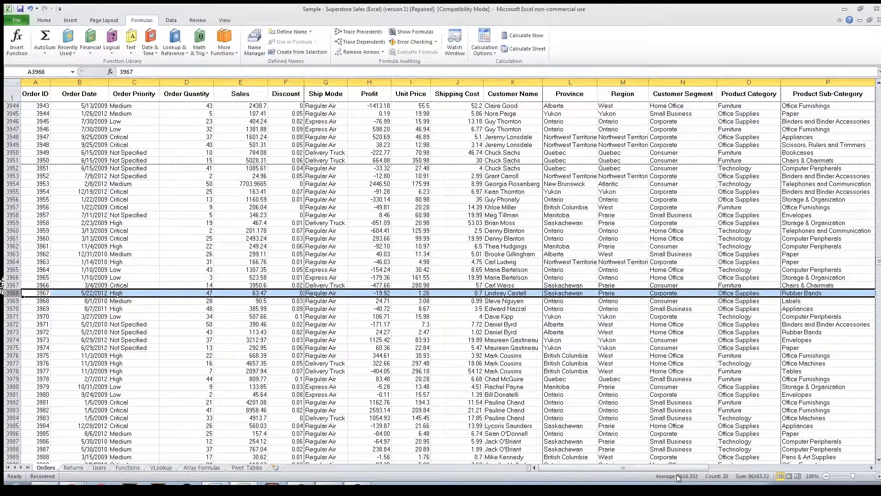
{"action": "left_click_drag", "start_coordinate": [673, 465], "coordinate": [668, 460]}
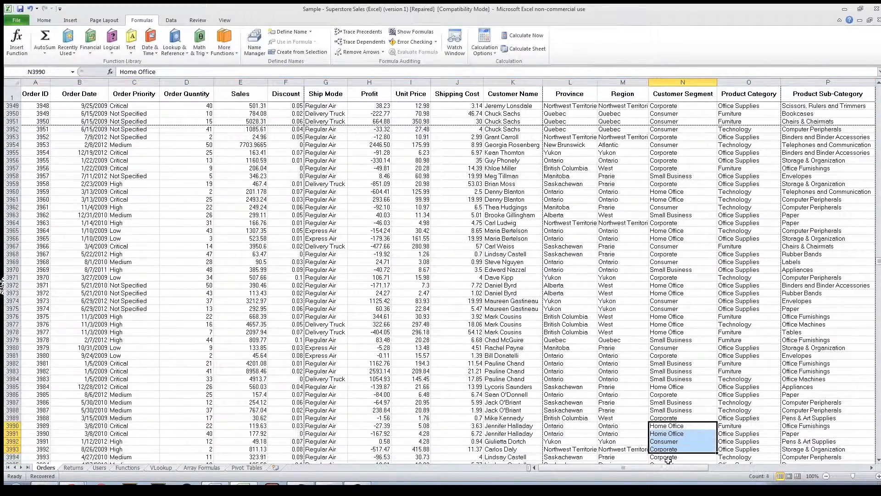
{"action": "left_click", "coordinate": [7, 254]}
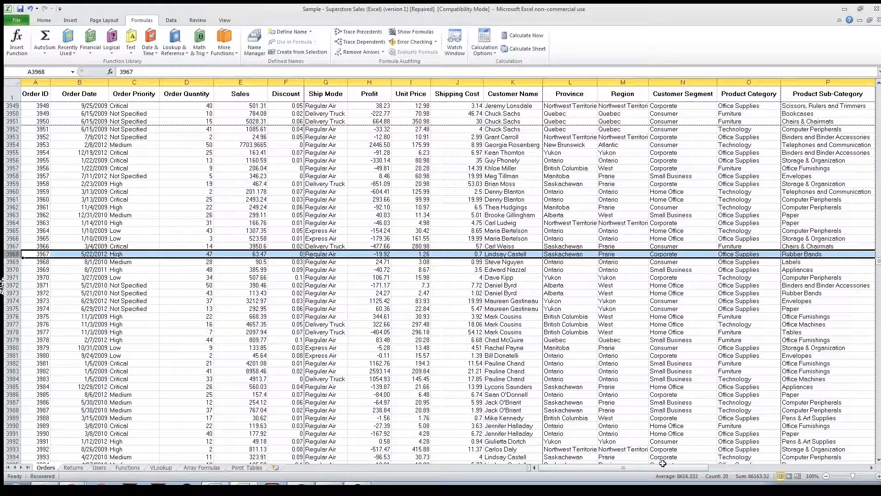
{"action": "key", "text": "Right"}
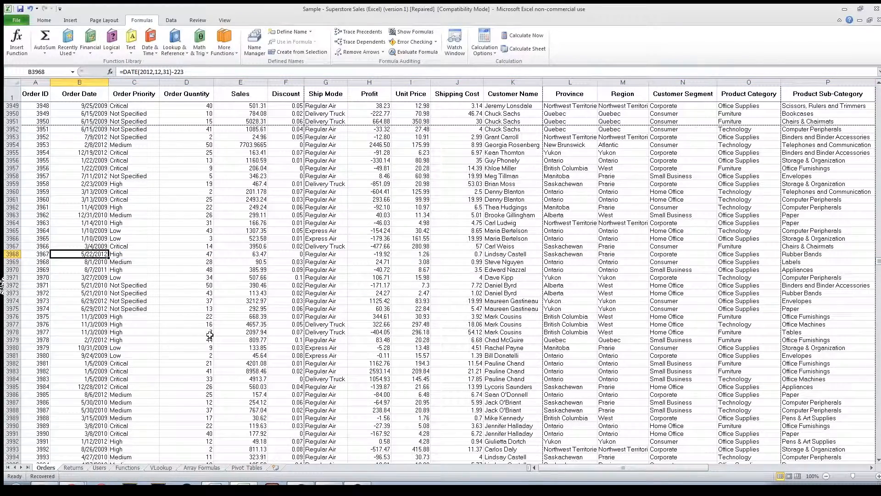
{"action": "left_click", "coordinate": [7, 254]}
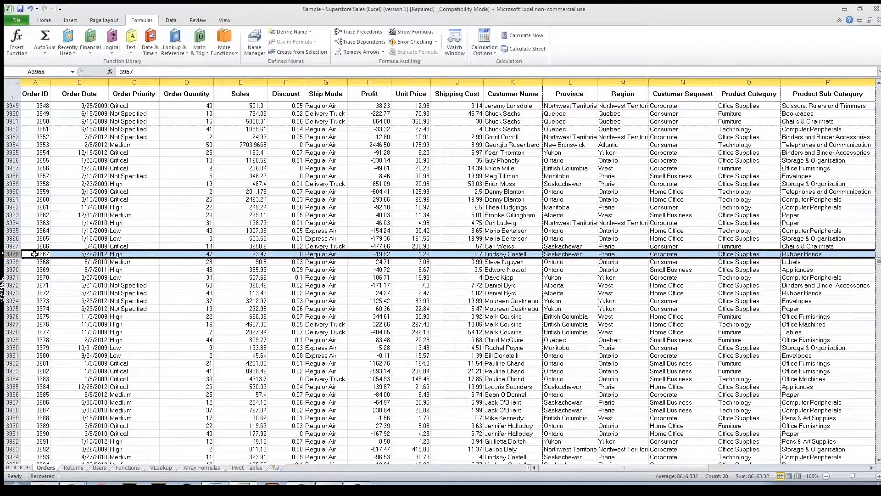
{"action": "left_click", "coordinate": [871, 468]}
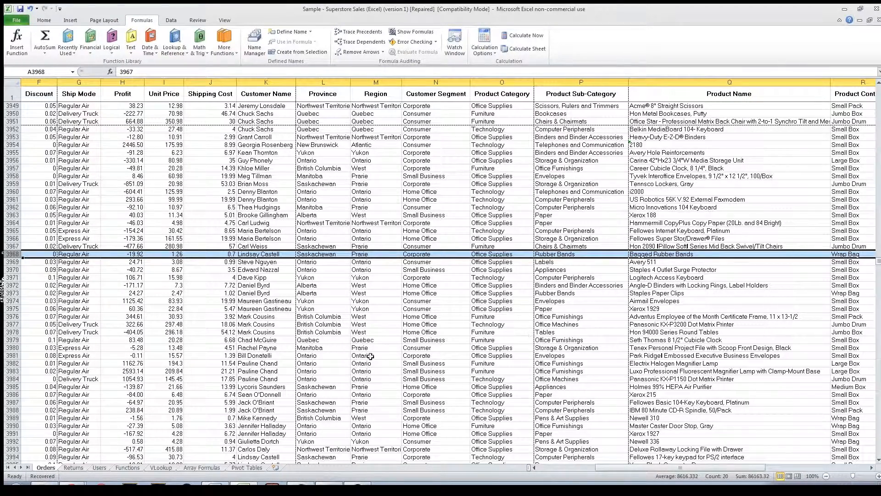
Copy the VLOOKUP formula from F13 to F14 on the VLookup sheet
{"action": "left_click", "coordinate": [172, 469]}
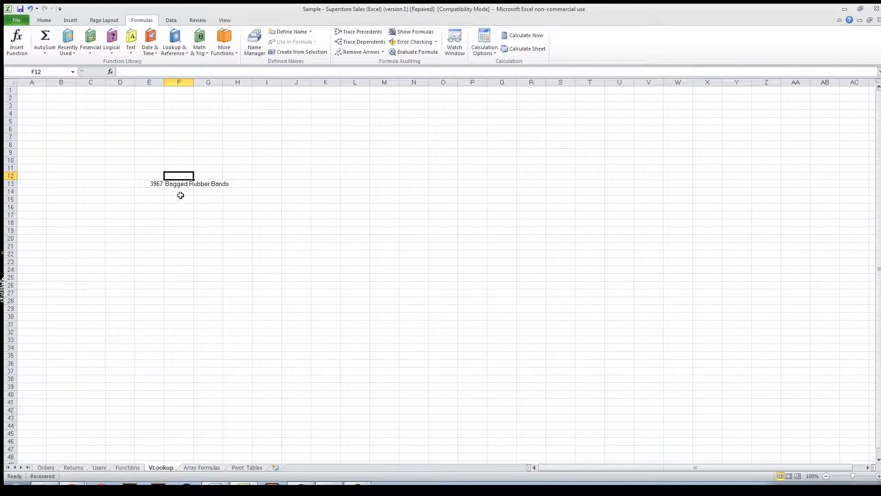
{"action": "left_click", "coordinate": [155, 184]}
{"action": "key", "text": "Right"}
{"action": "key", "text": "ctrl+c"}
{"action": "key", "text": "Down"}
{"action": "key", "text": "ctrl+v"}
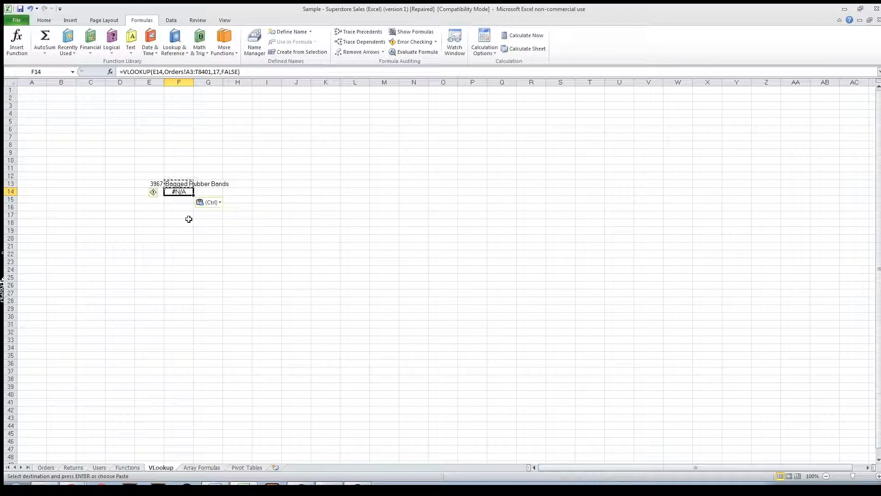
Compare the lookup value and table array references of the formulas in F13 and F14
{"action": "key", "text": "Left"}
{"action": "key", "text": "Up"}
{"action": "key", "text": "Right"}
{"action": "key", "text": "Down"}
{"action": "key", "text": "Up"}
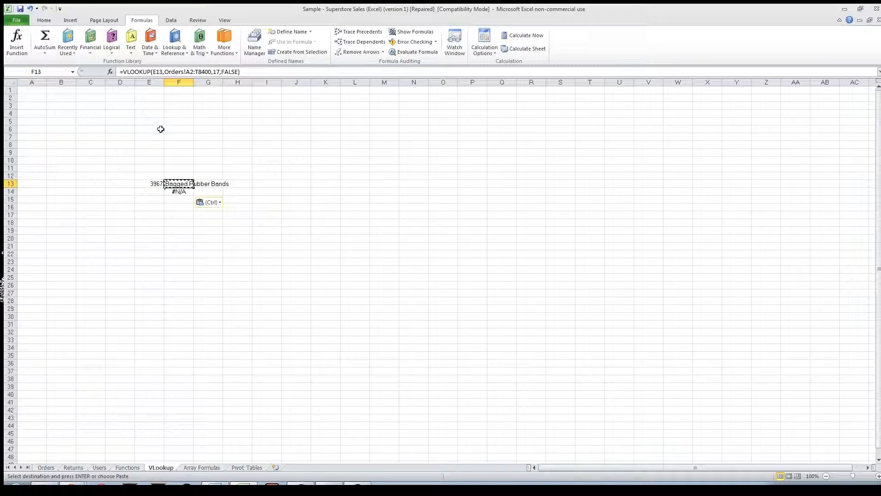
{"action": "left_click", "coordinate": [179, 192]}
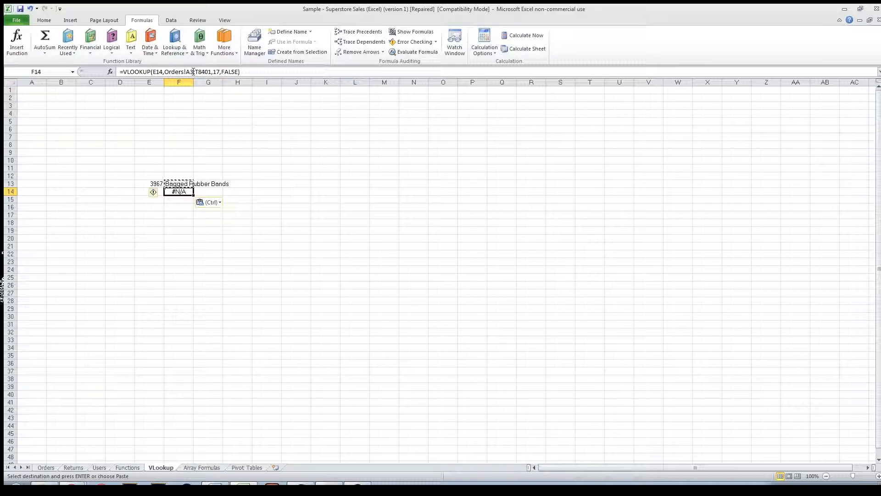
{"action": "key", "text": "Up"}
{"action": "key", "text": "Down"}
{"action": "key", "text": "Up"}
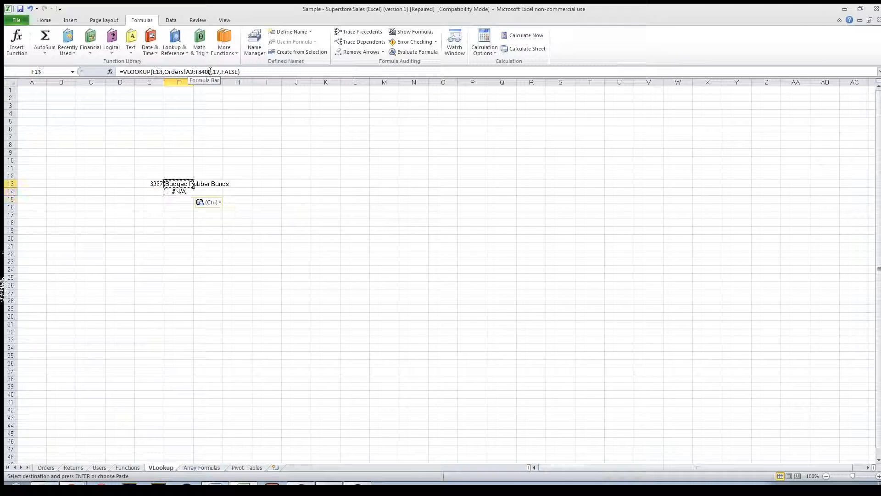
{"action": "left_click", "coordinate": [238, 72]}
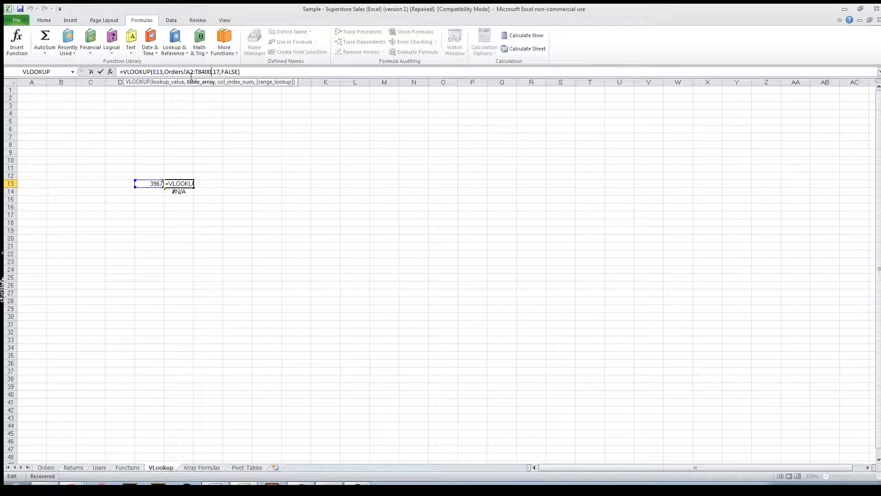
{"action": "left_click", "coordinate": [181, 185]}
Change the start of the table array in F14's VLOOKUP formula to A2
{"action": "left_click_drag", "start_coordinate": [180, 186], "coordinate": [180, 192]}
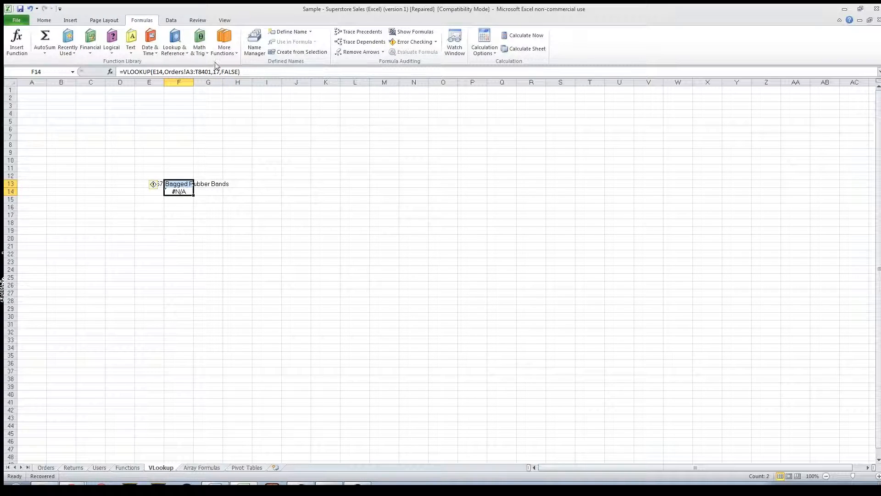
{"action": "left_click", "coordinate": [195, 72]}
{"action": "key", "text": "BackSpace"}
{"action": "type", "text": "2"}
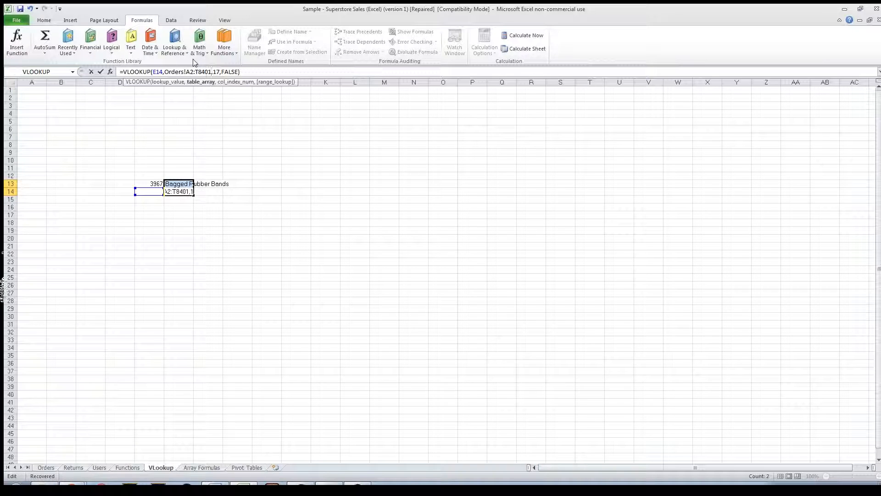
{"action": "key", "text": "Return"}
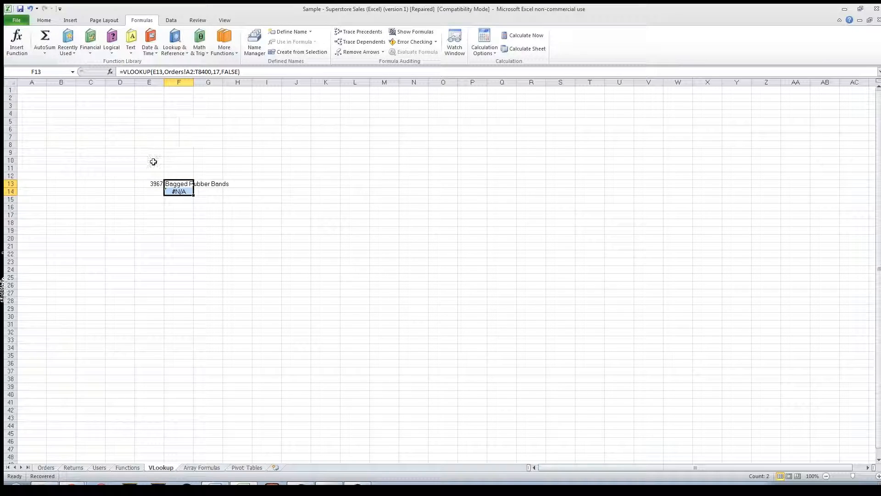
Enter the lookup number 6400 in cell E14
{"action": "left_click", "coordinate": [156, 189]}
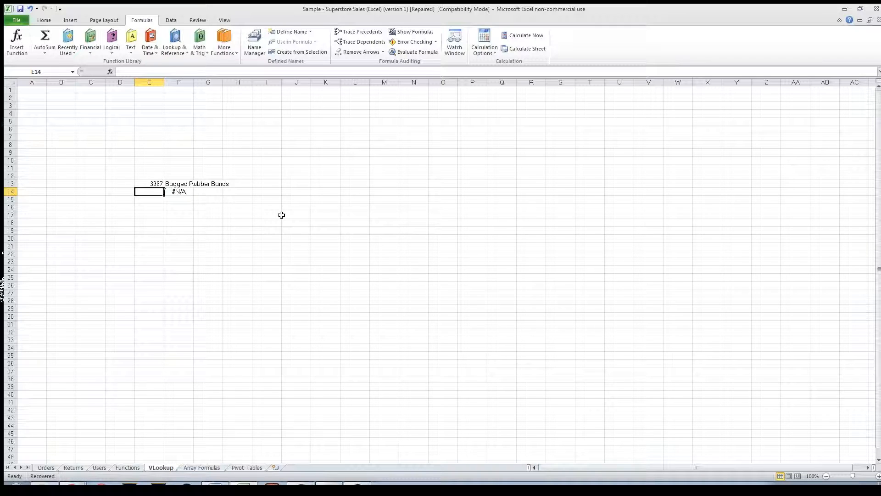
{"action": "type", "text": "6400"}
{"action": "key", "text": "Return"}
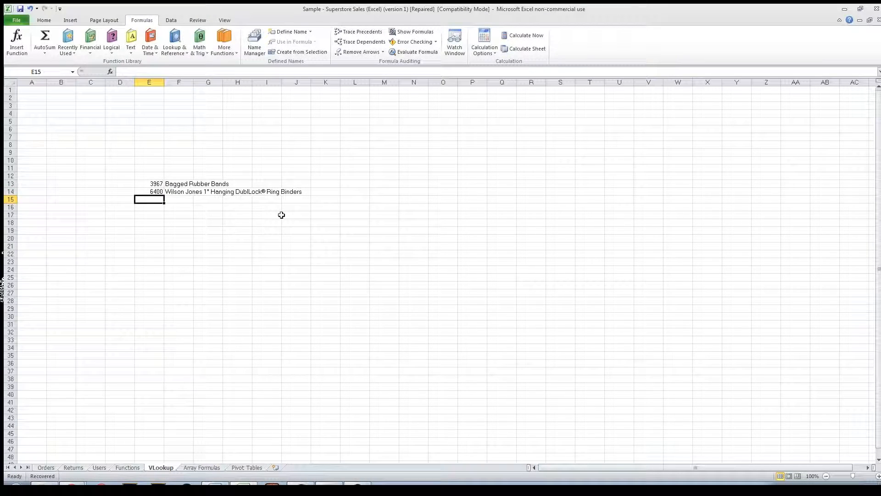